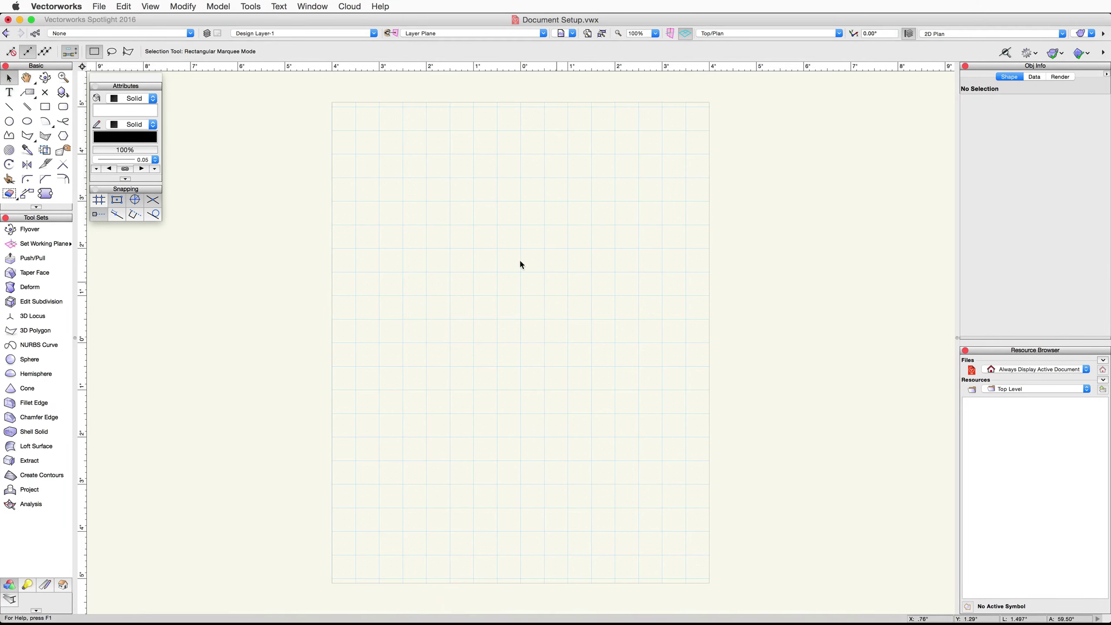
# - Load the Spotlight workspace via Tools > Workspaces, replacing Fundamentals
pyautogui.click(250, 6)
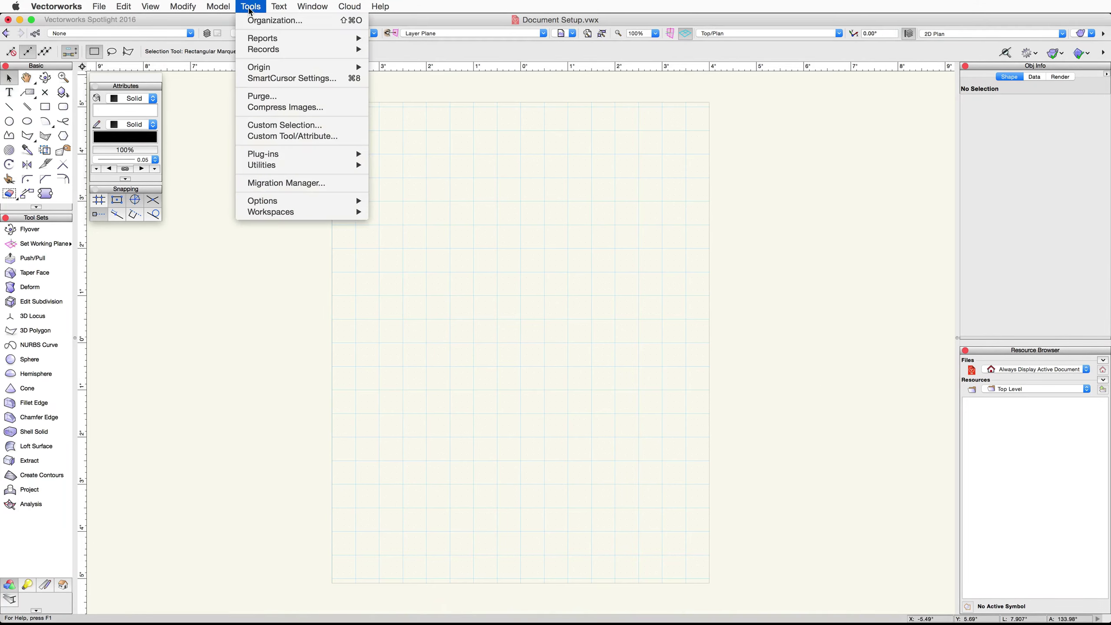
pyautogui.moveTo(271, 212)
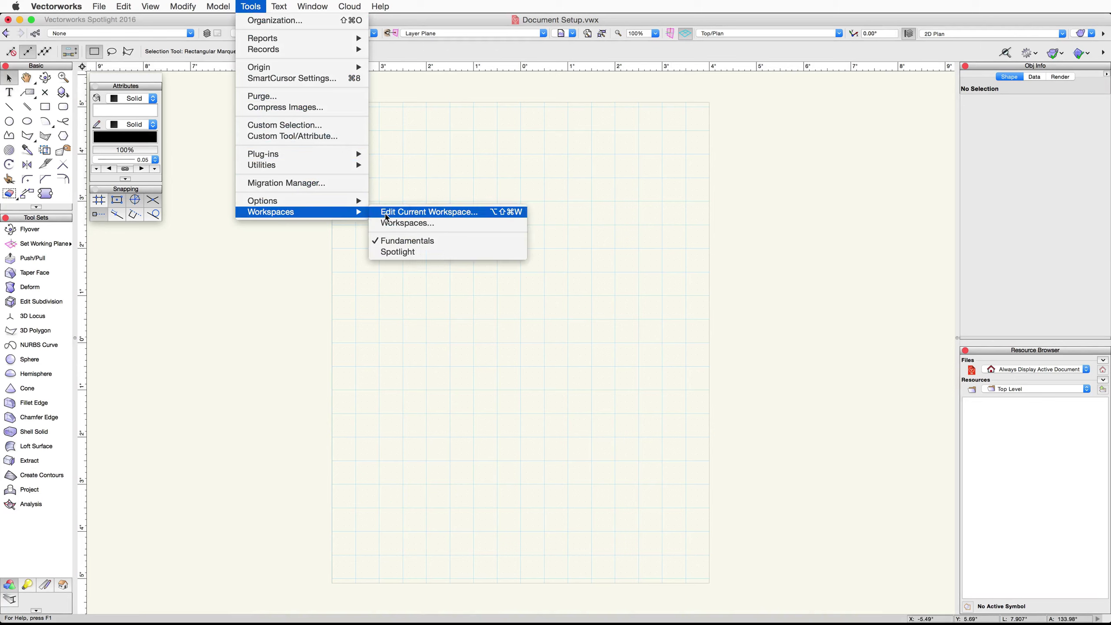
pyautogui.click(427, 252)
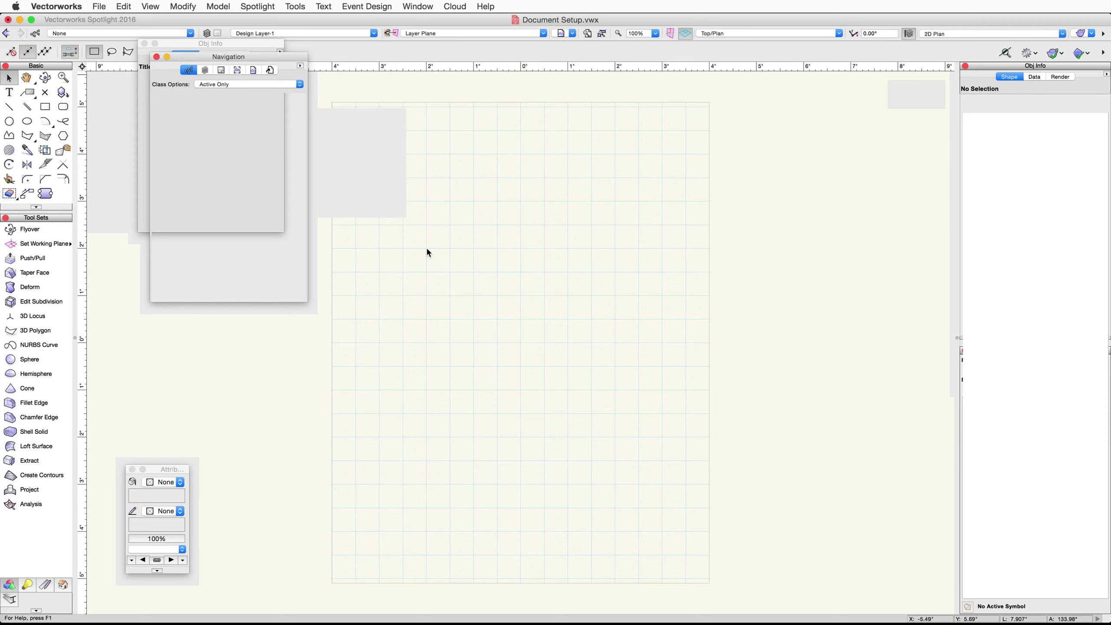
# - Reset all Vectorworks Preferences to defaults and confirm with Yes
pyautogui.click(297, 6)
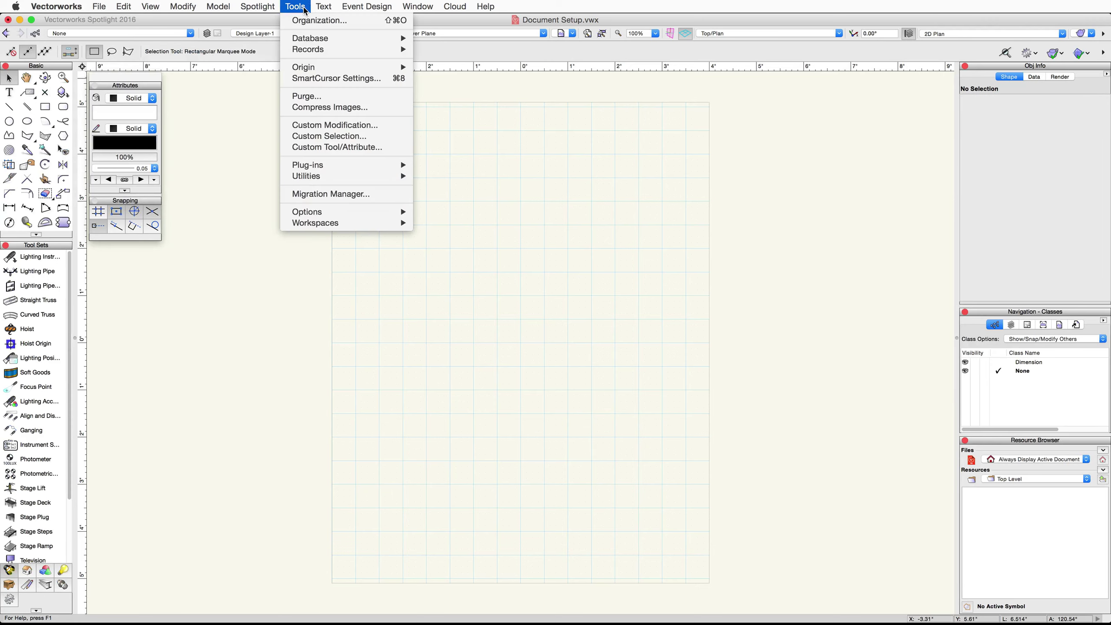
pyautogui.moveTo(346, 213)
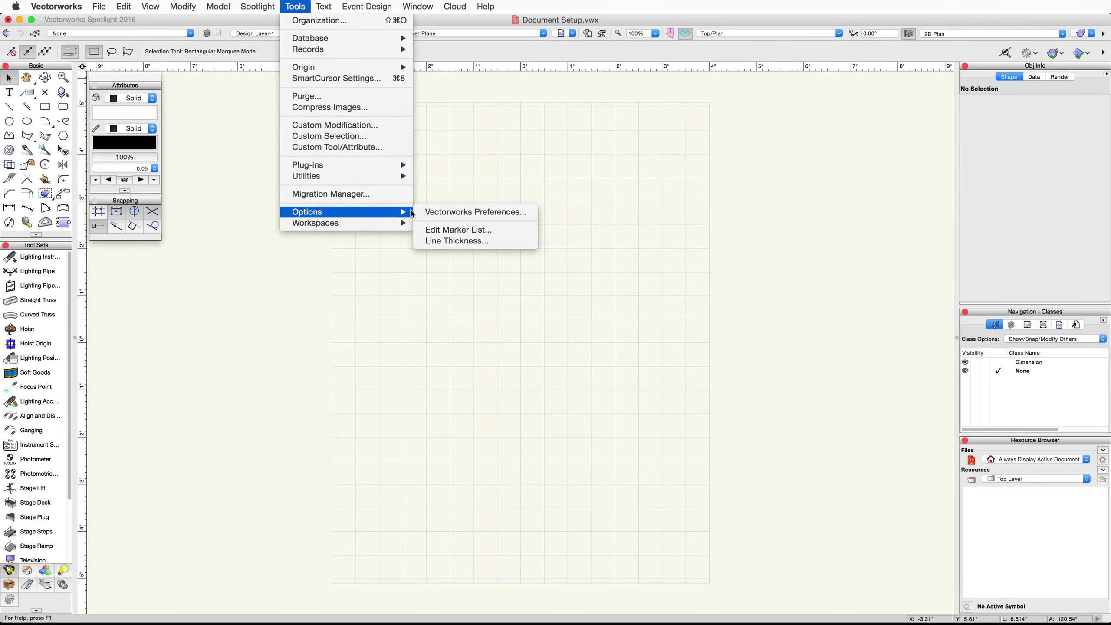
pyautogui.click(526, 213)
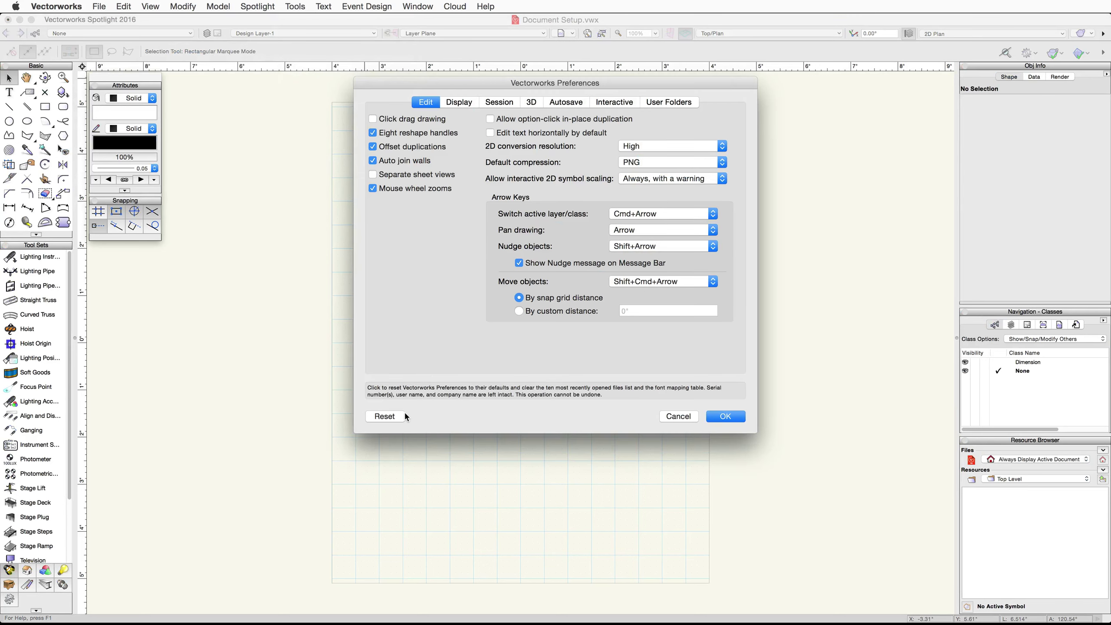
pyautogui.click(385, 417)
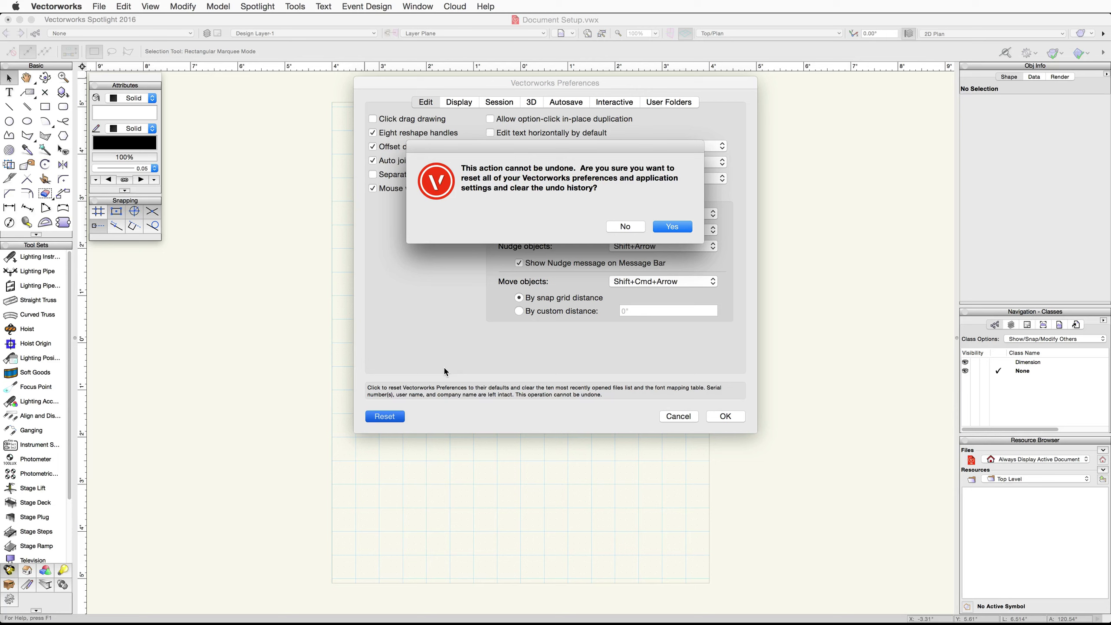
pyautogui.click(673, 226)
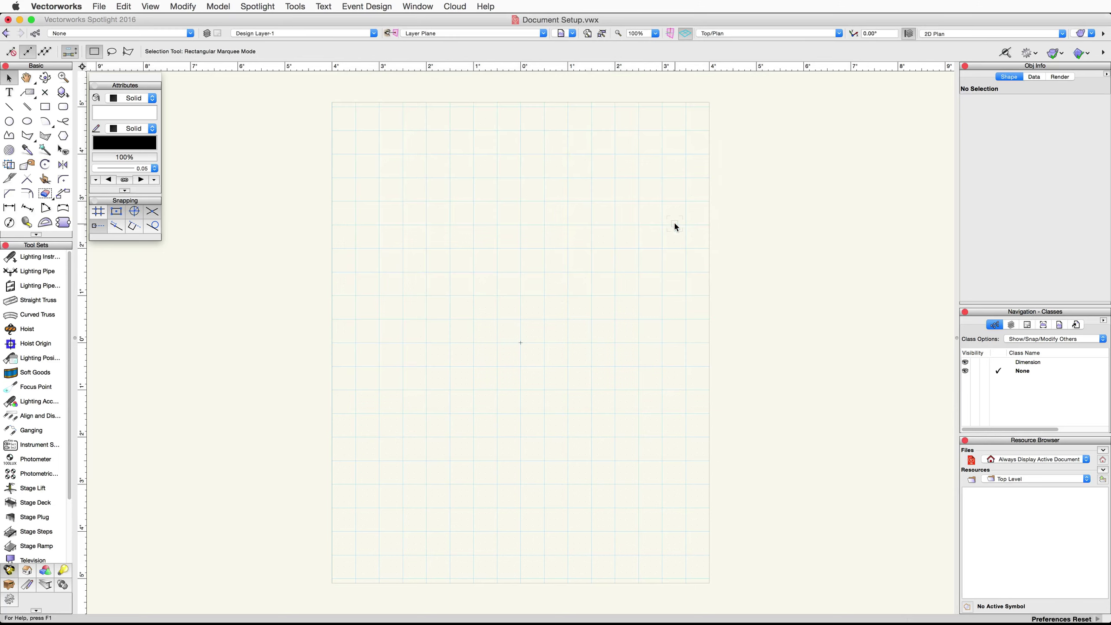
# - Restore the SmartCursor snapping settings to their defaults, dismissing the tip
pyautogui.click(295, 7)
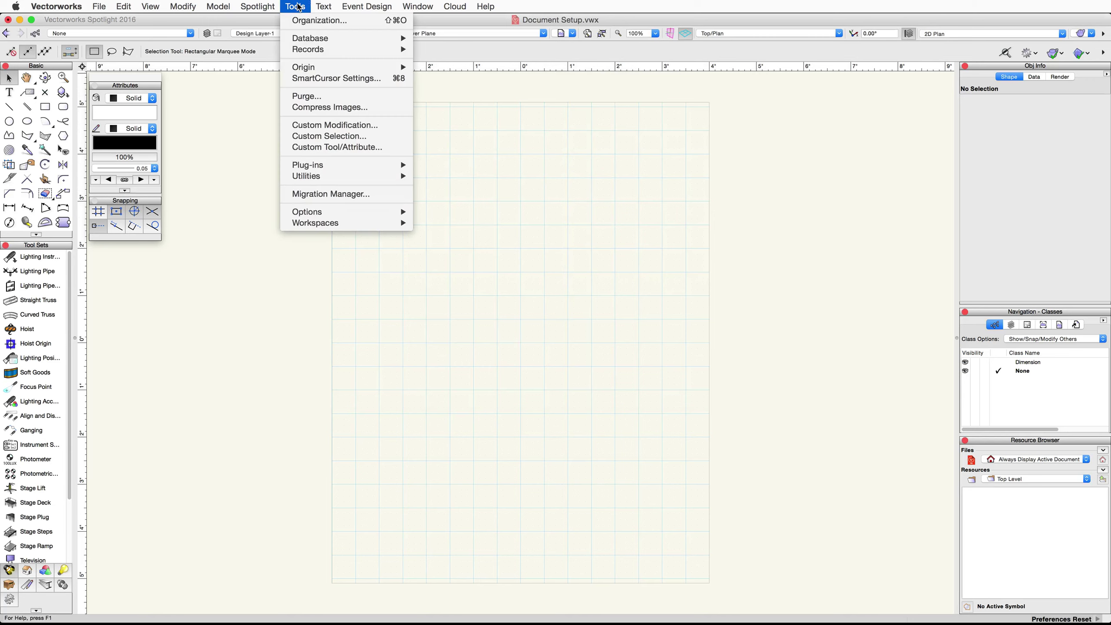
pyautogui.click(371, 80)
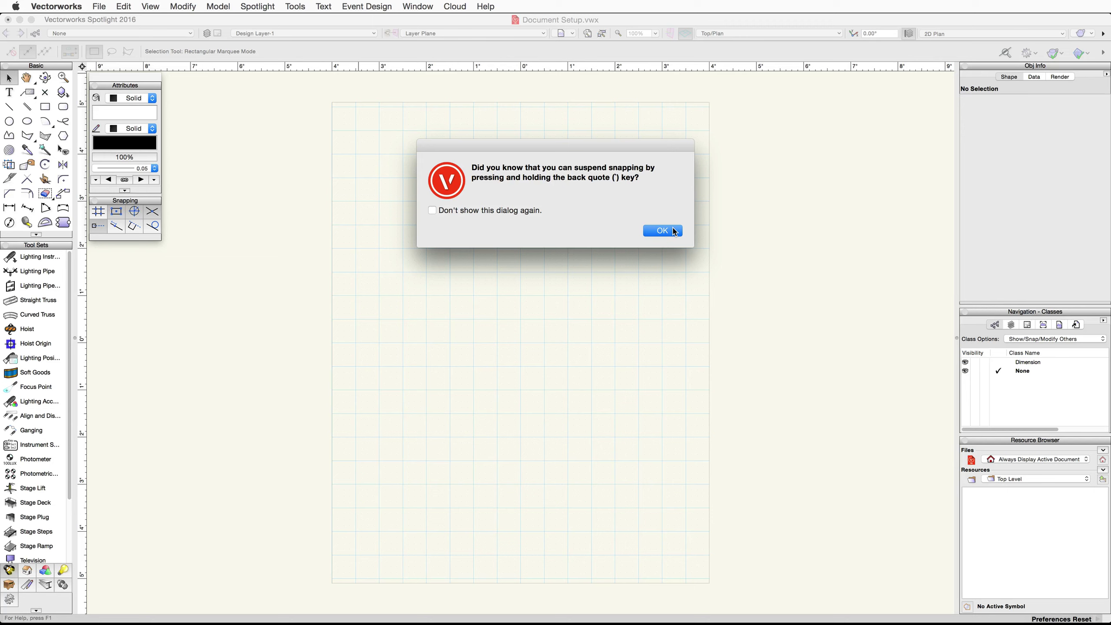
pyautogui.click(674, 232)
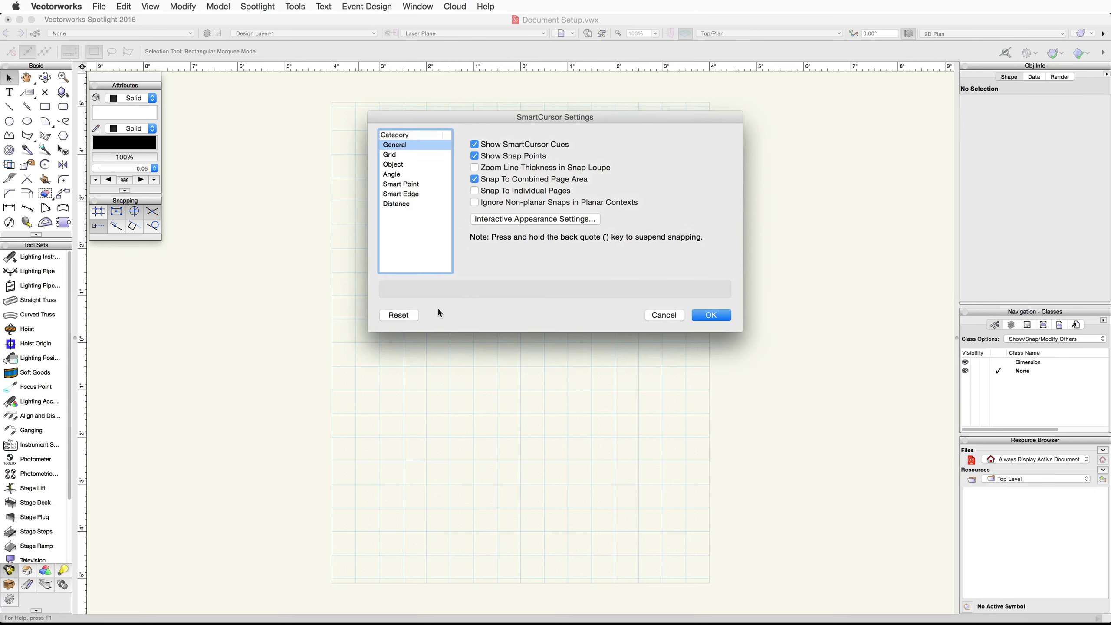
pyautogui.click(400, 316)
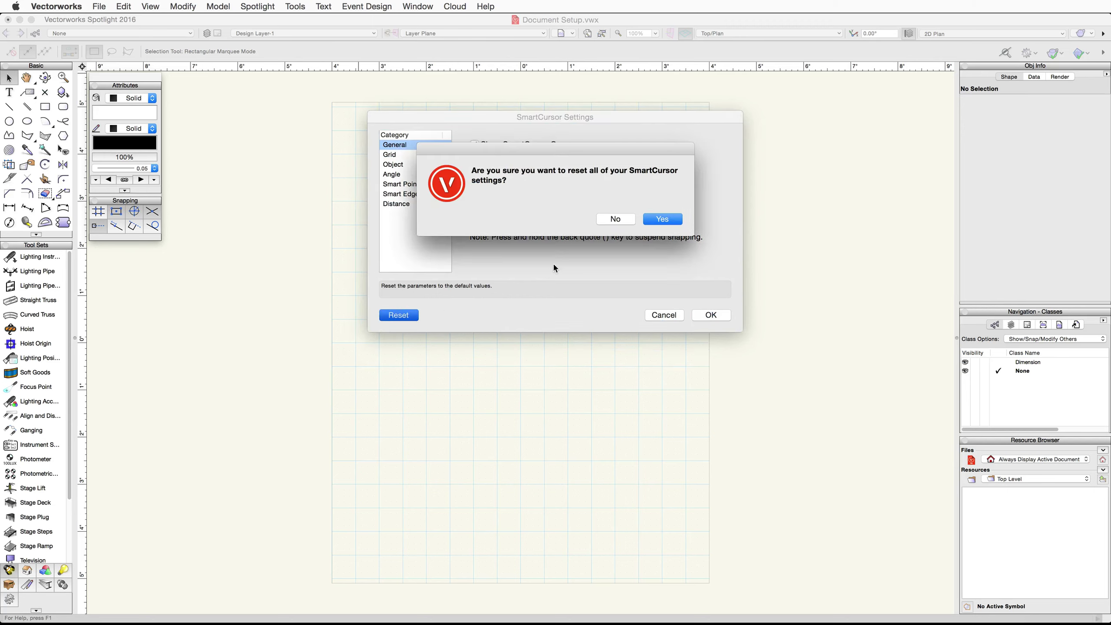
pyautogui.click(671, 223)
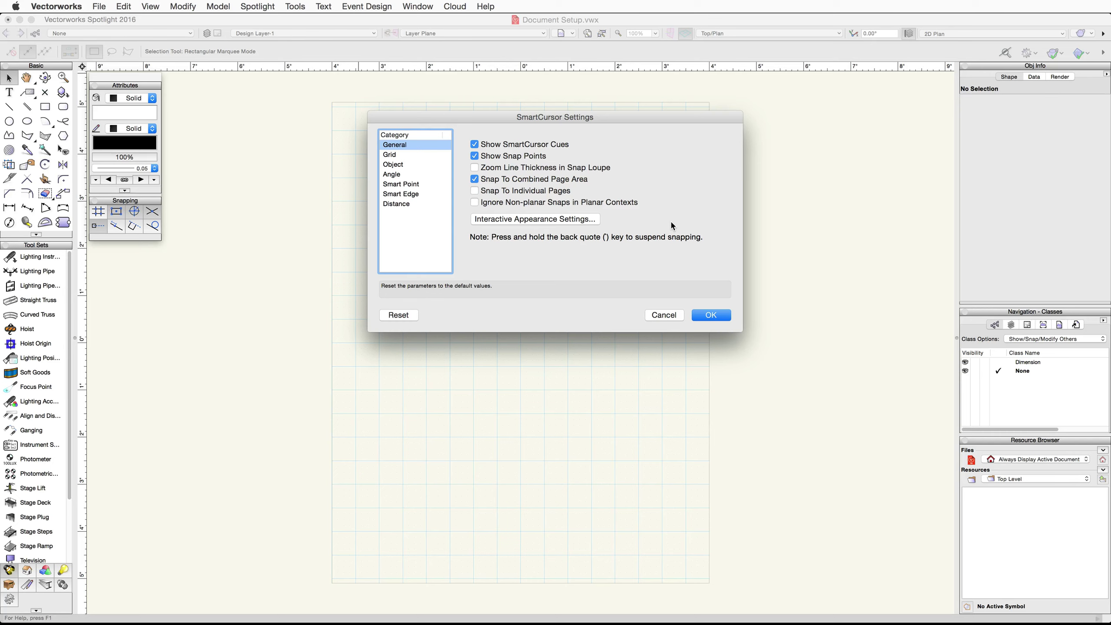
# - Turn off Show Grid in the Grid category and apply the SmartCursor settings
pyautogui.click(391, 155)
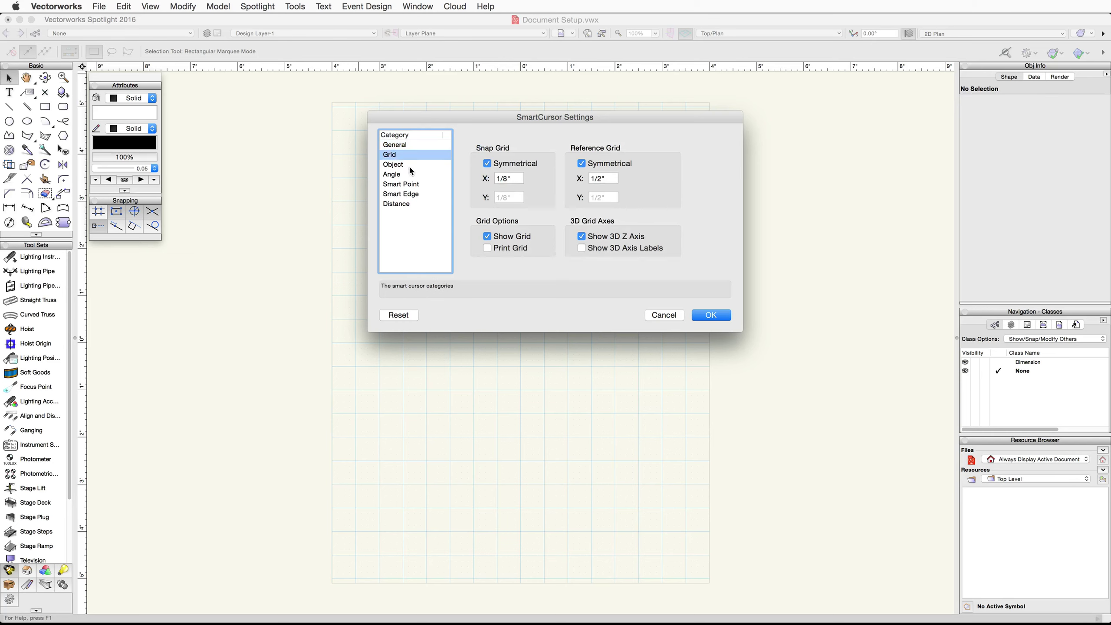
pyautogui.click(488, 238)
pyautogui.click(711, 316)
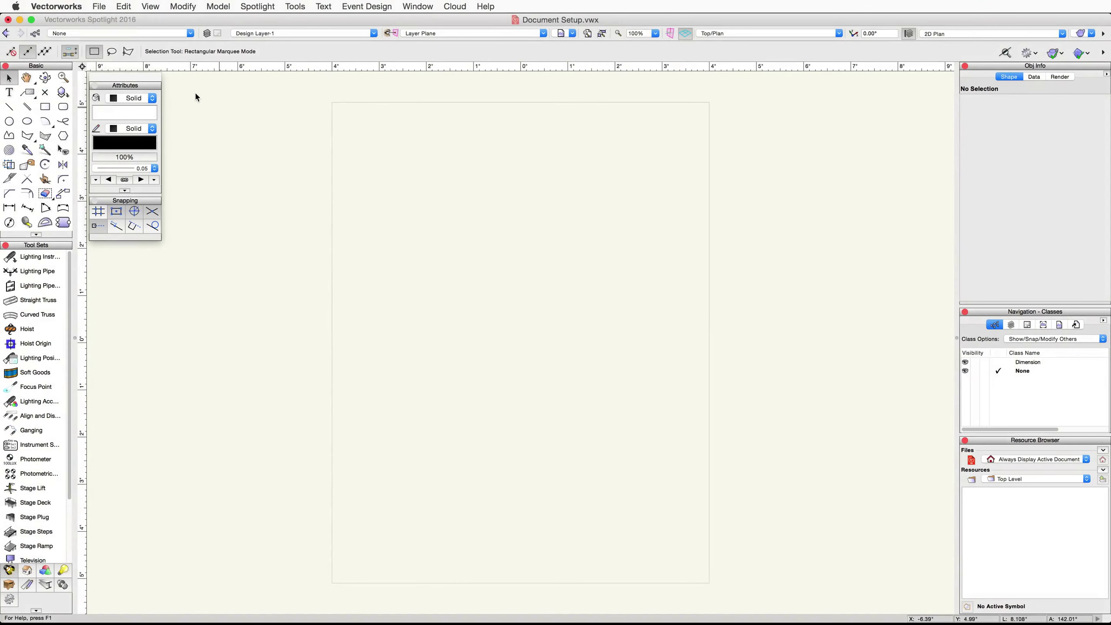
# - Create a new blank Untitled document via File > New
pyautogui.click(101, 8)
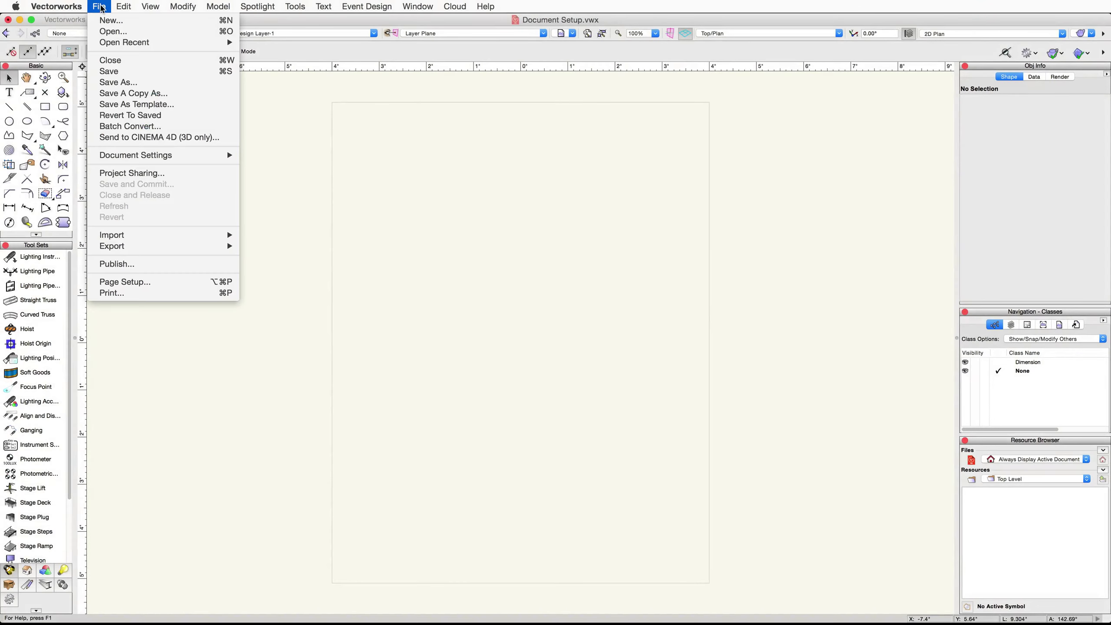
pyautogui.click(118, 21)
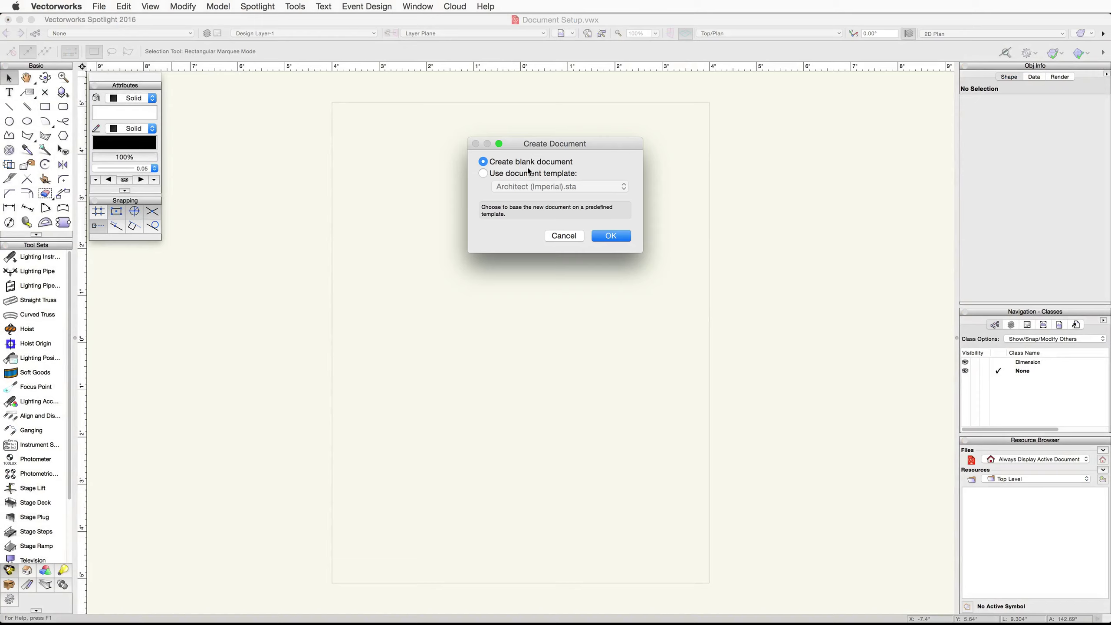
pyautogui.click(611, 236)
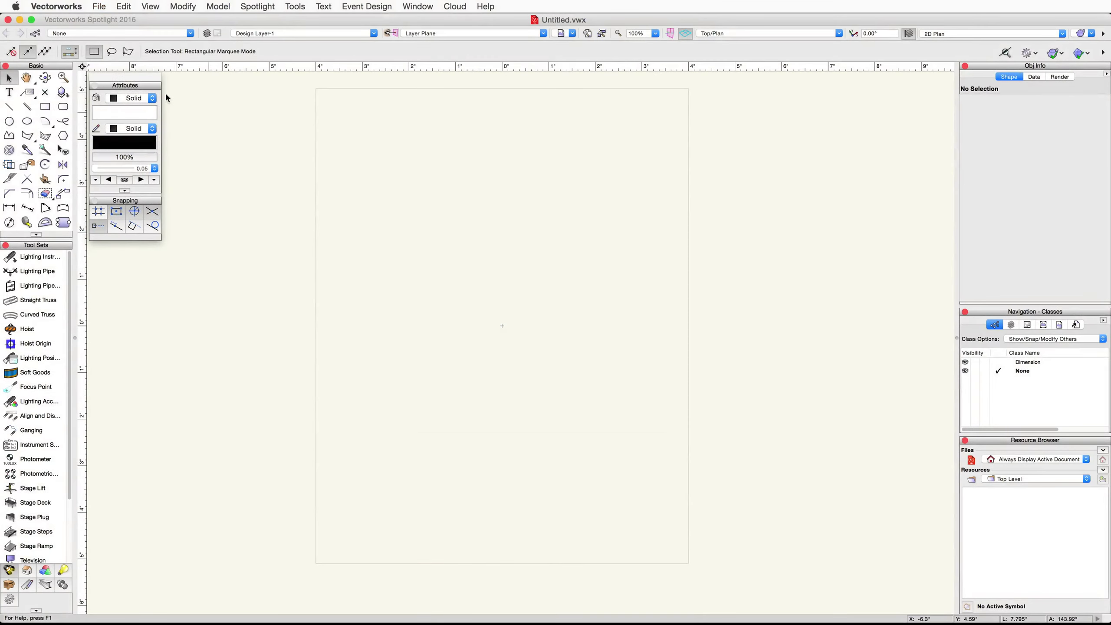
# - Set the page size to US Arch B in Page Setup and hide the page boundary
pyautogui.click(99, 6)
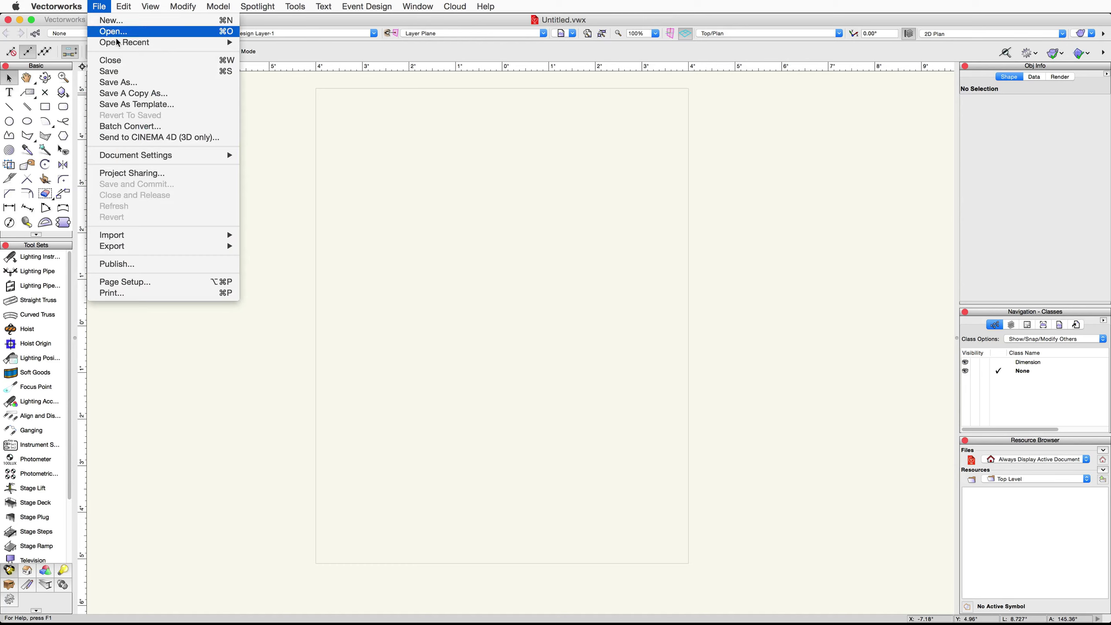
pyautogui.click(177, 284)
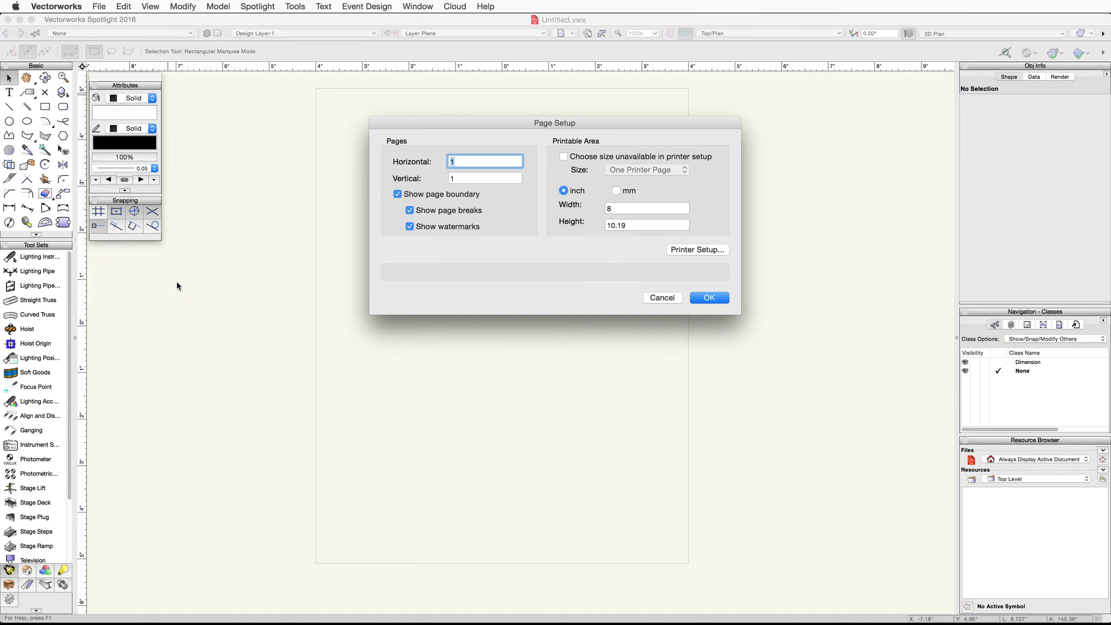
pyautogui.click(563, 157)
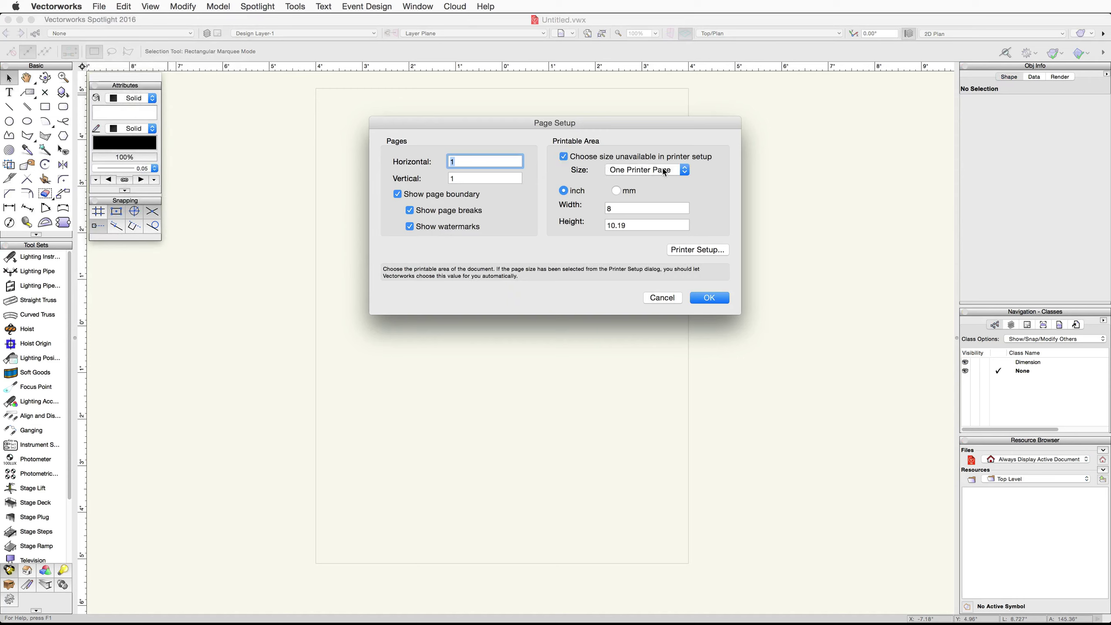
pyautogui.click(682, 170)
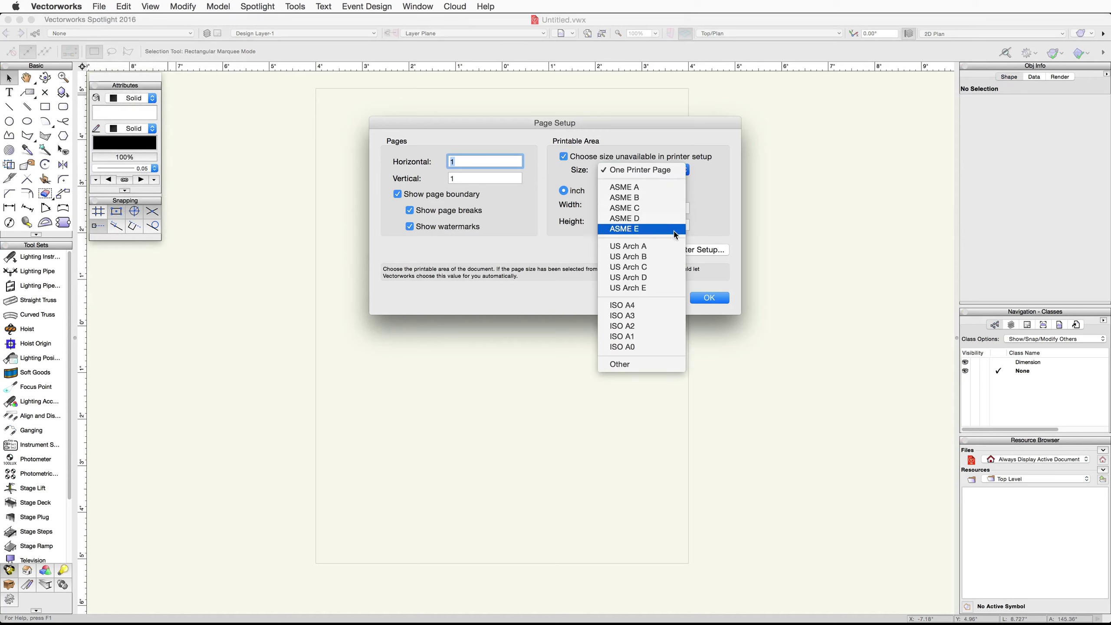
pyautogui.click(674, 257)
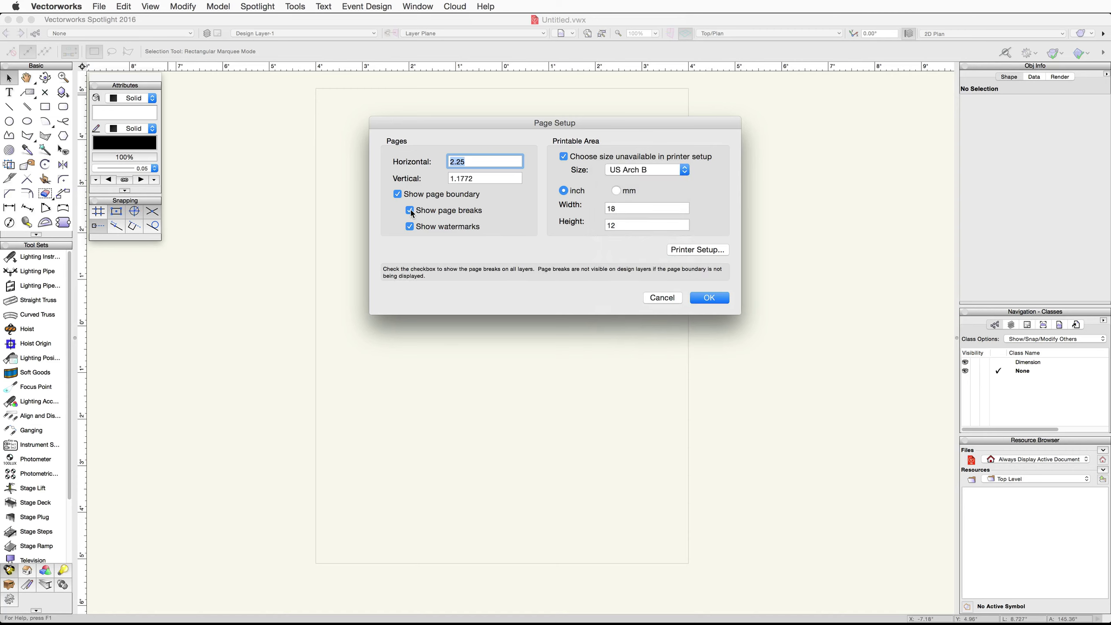
pyautogui.click(397, 194)
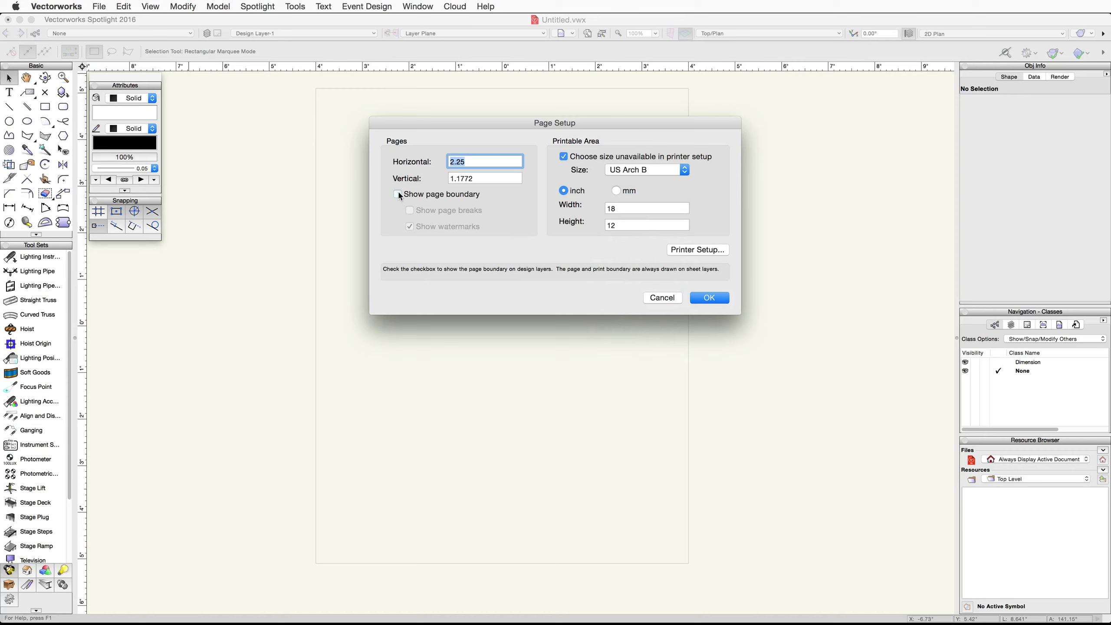
pyautogui.click(709, 297)
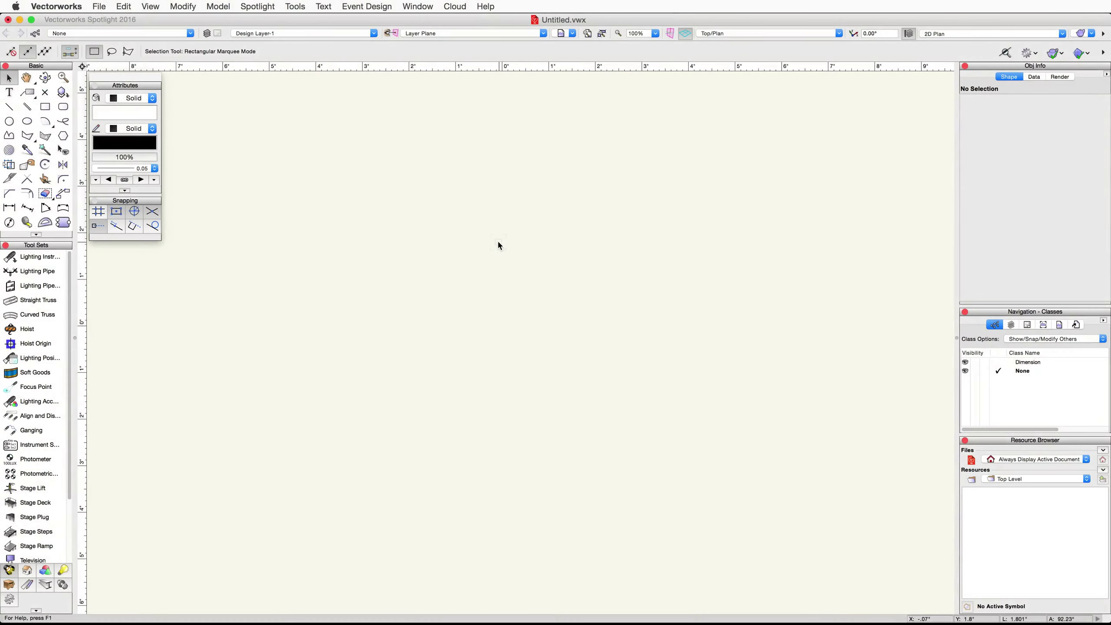
# - Set the active layer scale to 1/4" (1:48) from the canvas context menu
pyautogui.rightClick(499, 246)
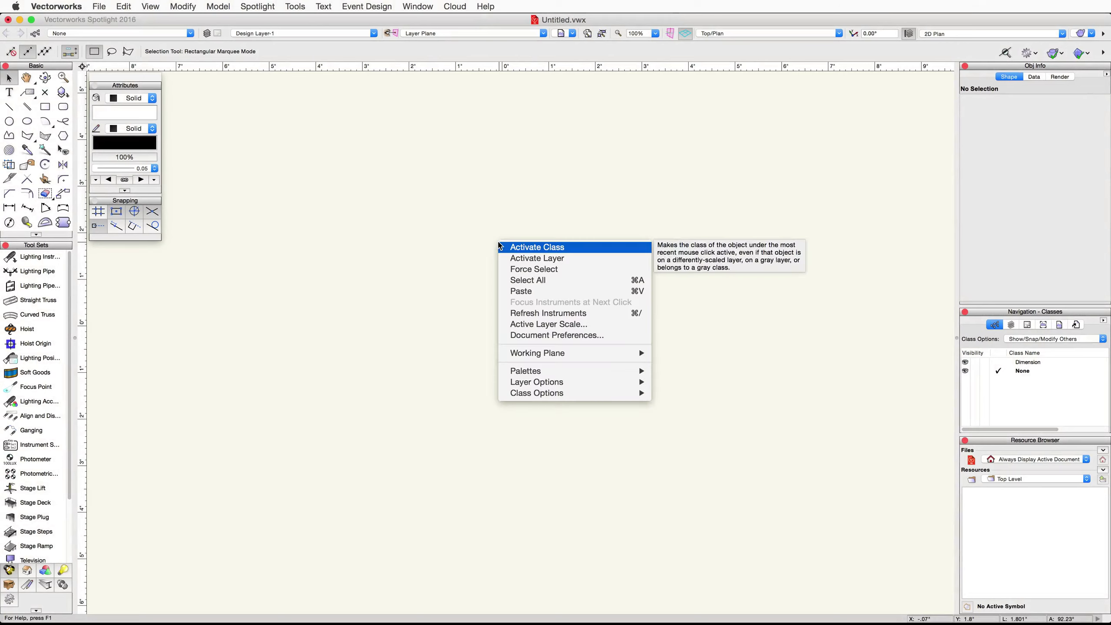
pyautogui.click(595, 323)
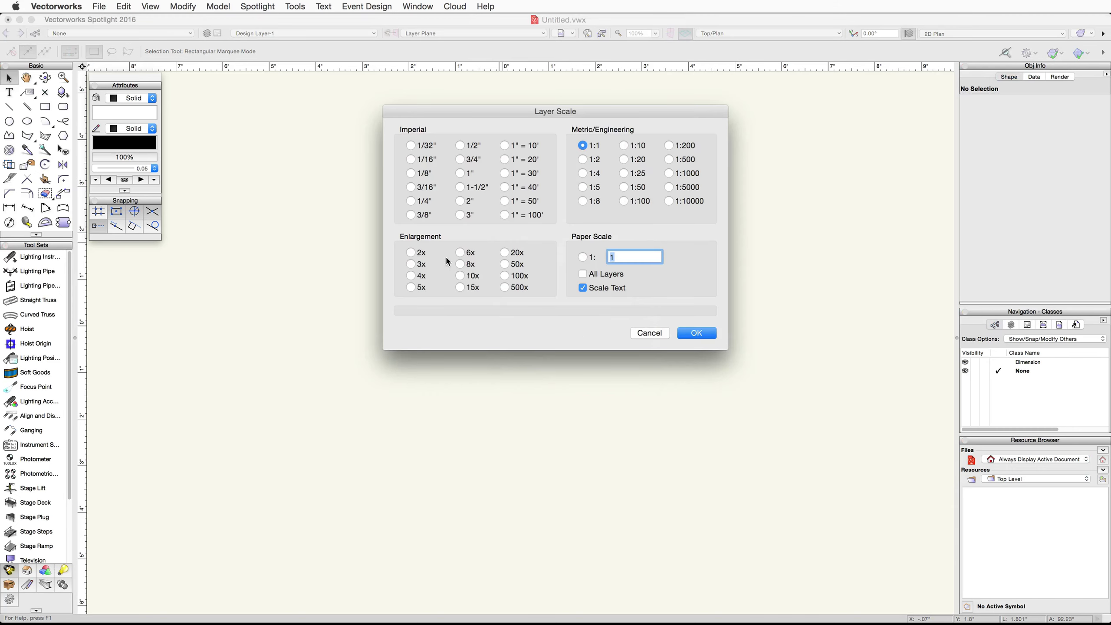
pyautogui.click(410, 201)
pyautogui.click(694, 335)
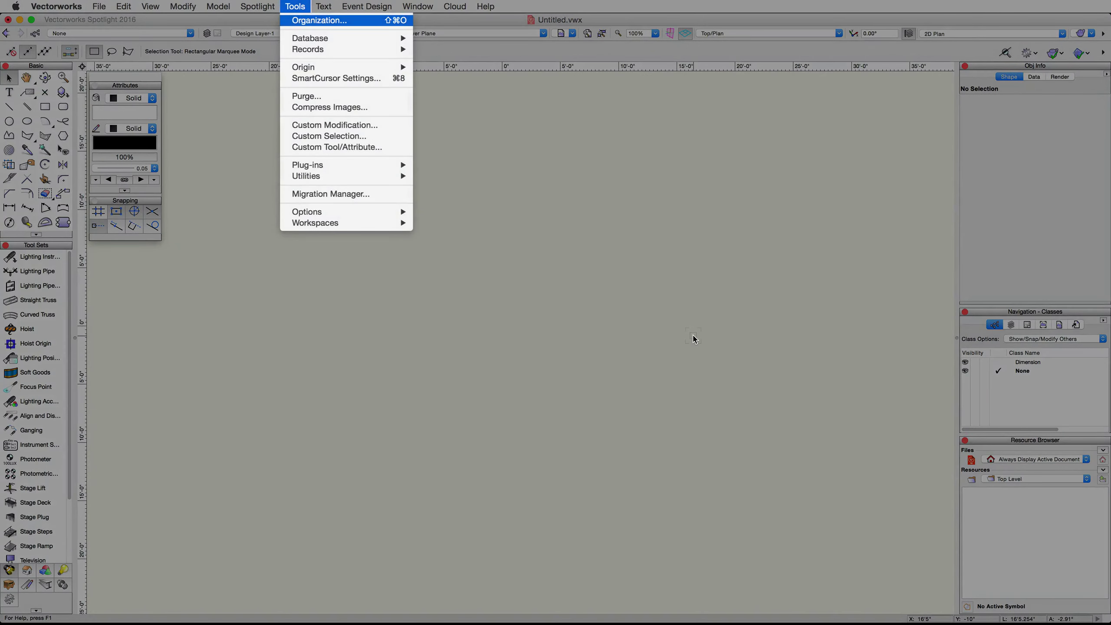
# - Rename Design Layer-1 to Scan from the Navigation palette's Design Layers list
pyautogui.press('Return')
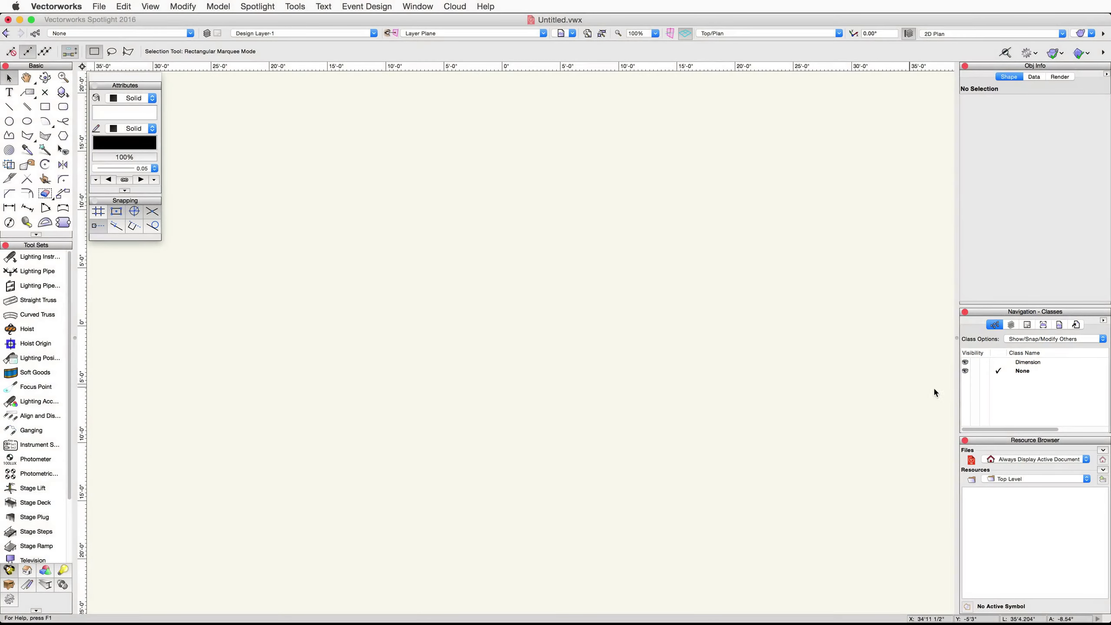
pyautogui.click(1013, 325)
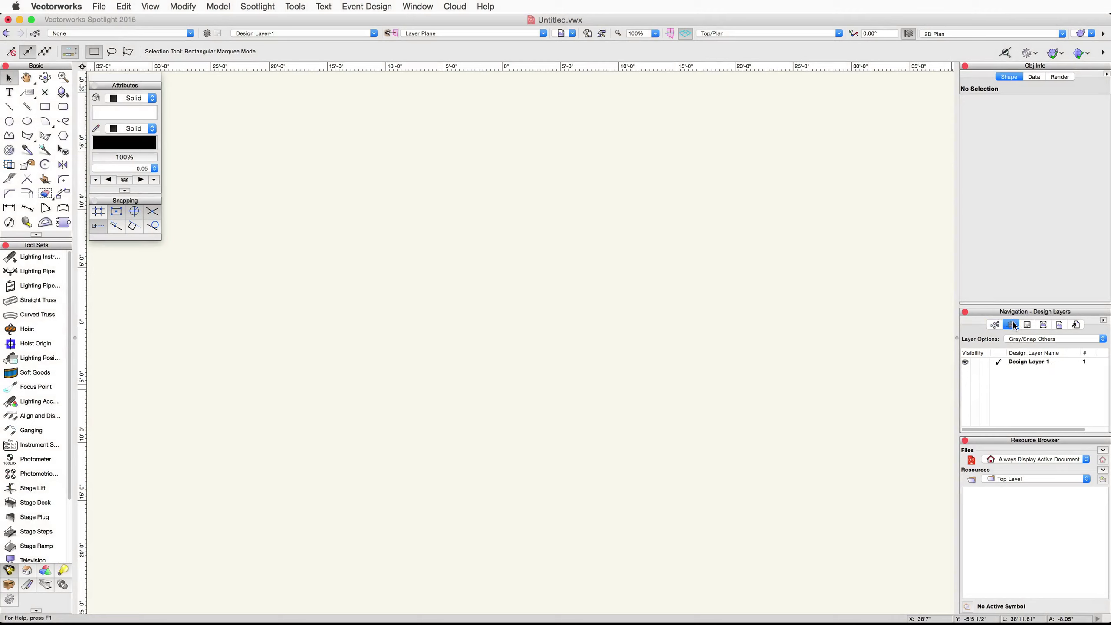
pyautogui.rightClick(1023, 363)
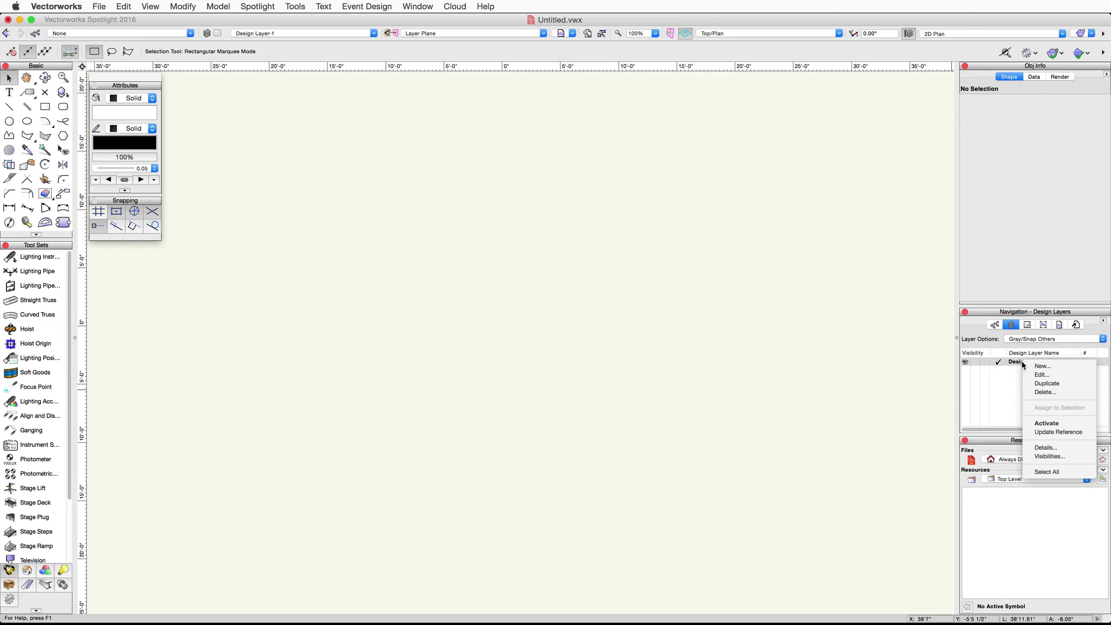
pyautogui.click(1066, 376)
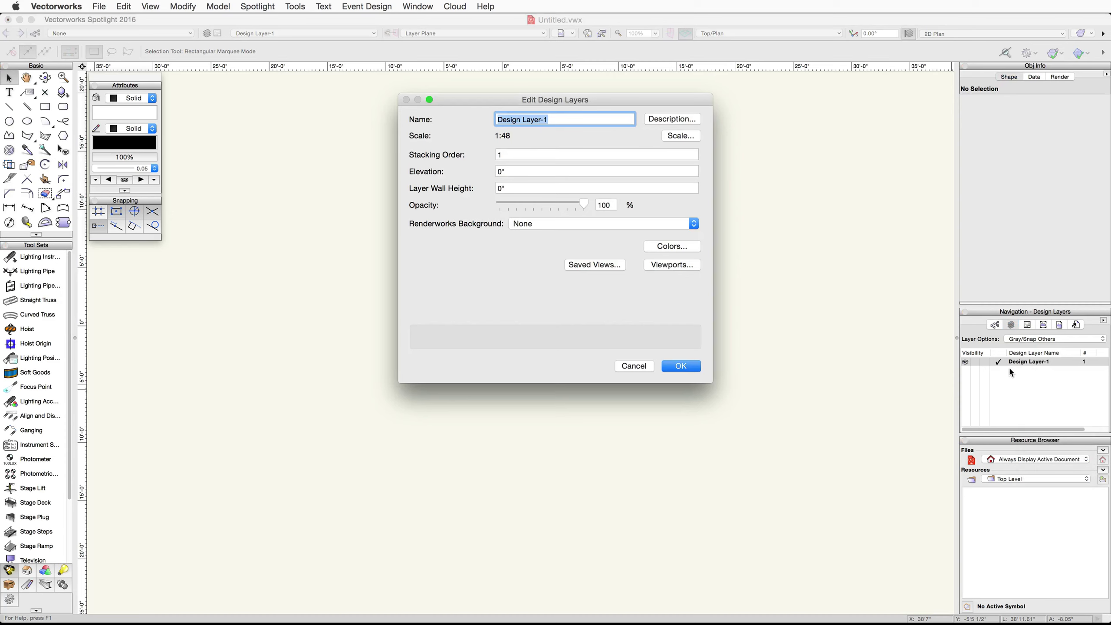
pyautogui.write('Scan')
pyautogui.click(679, 368)
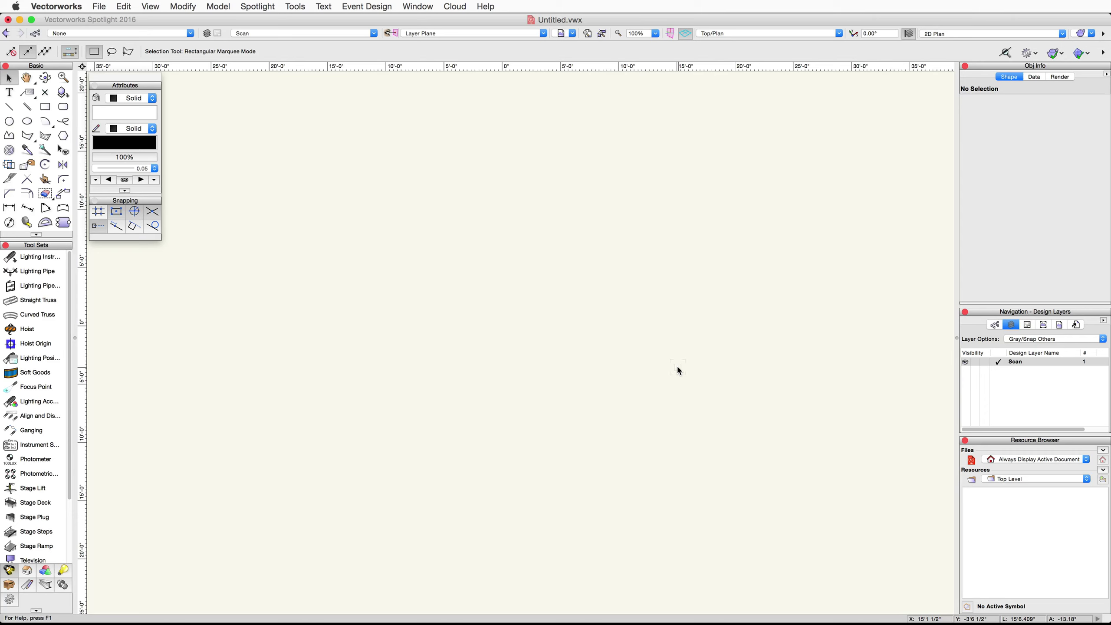
# - Add a new design layer named Floor Plan in the Organization dialog's Design Layers tab
pyautogui.click(296, 6)
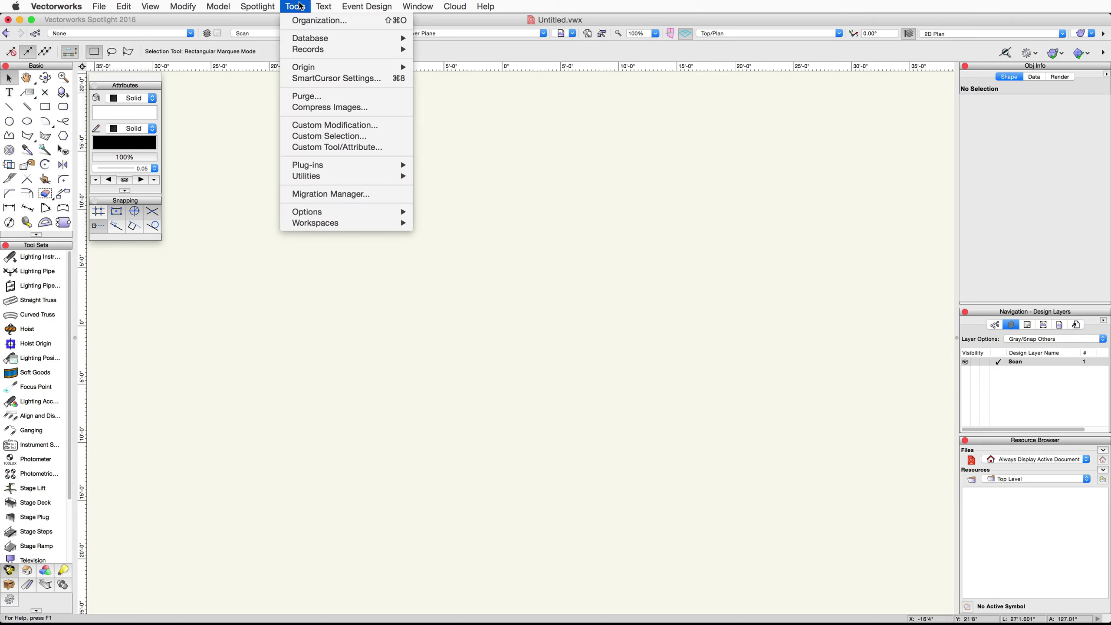
pyautogui.click(355, 19)
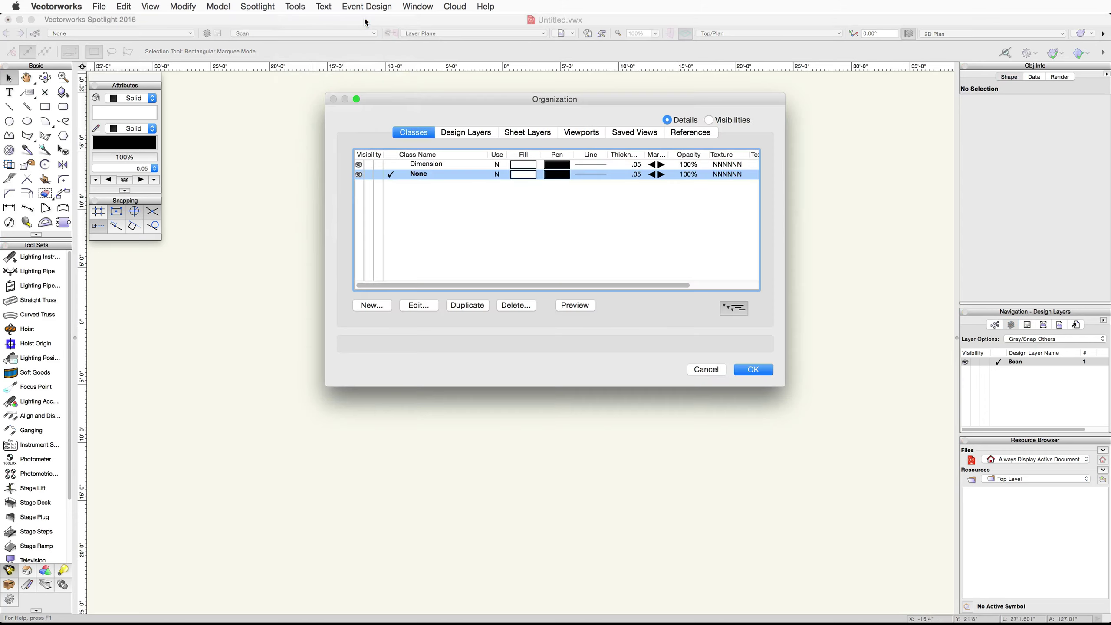
pyautogui.click(447, 131)
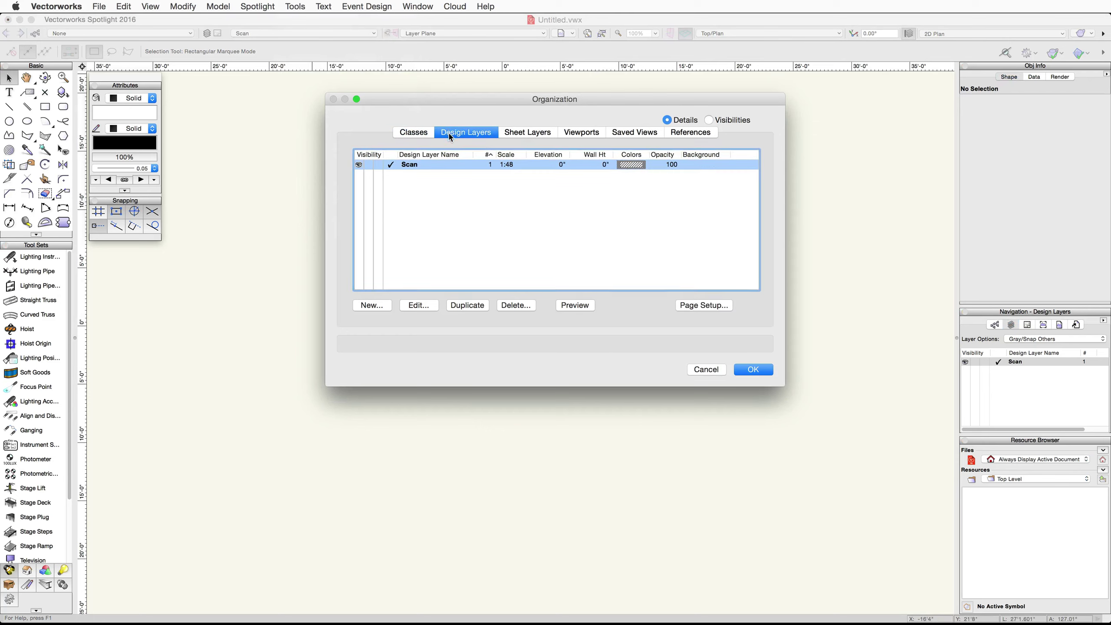
pyautogui.click(372, 305)
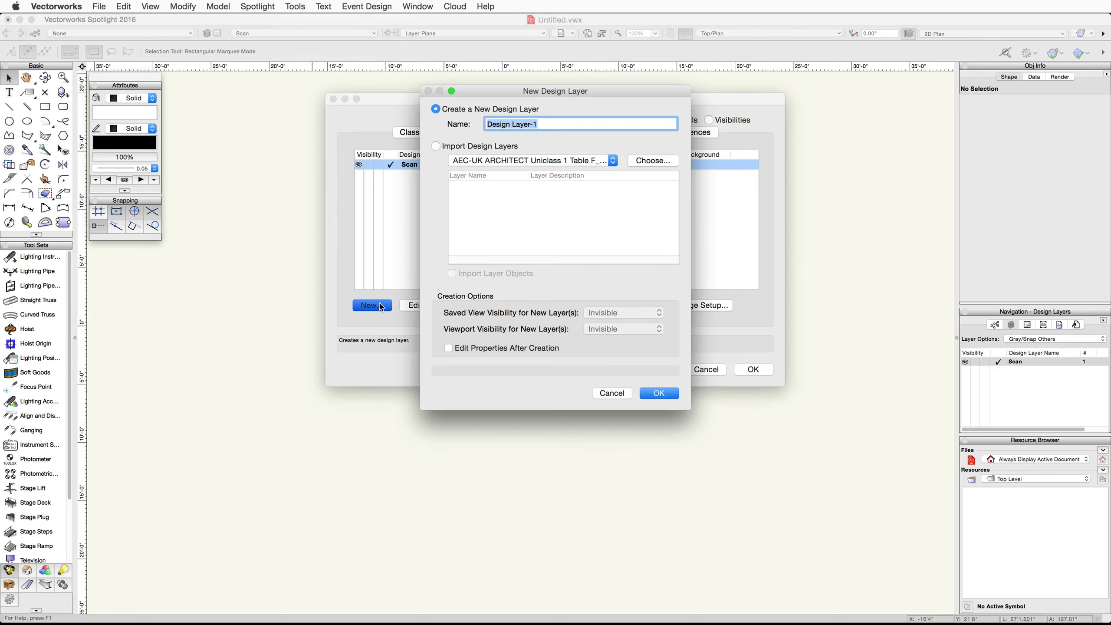
pyautogui.write('Floor P')
pyautogui.write('lan')
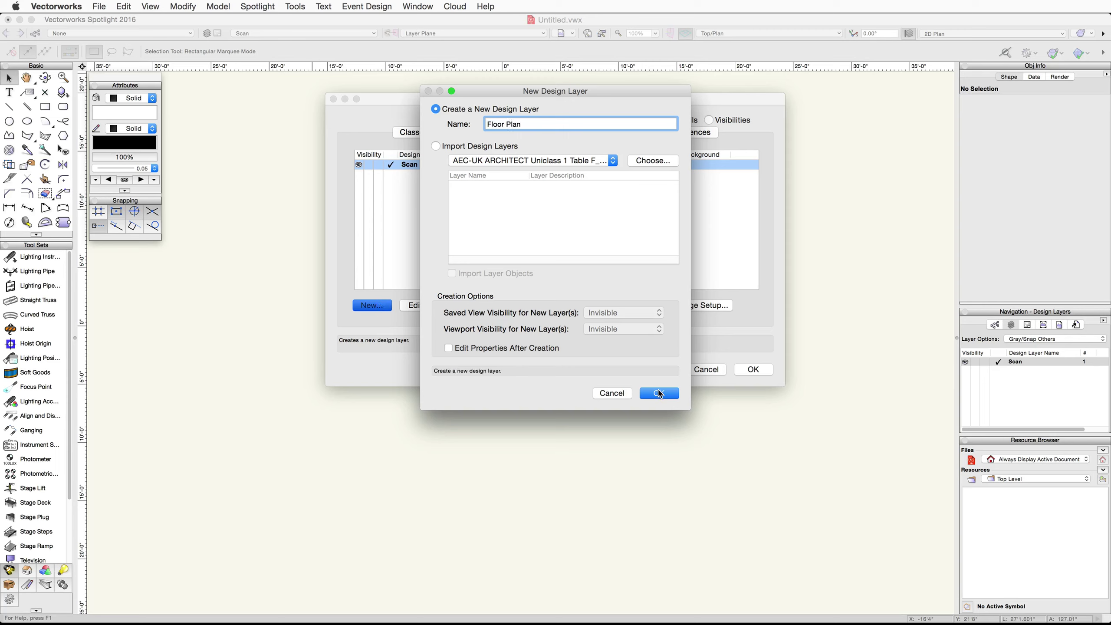
pyautogui.click(659, 393)
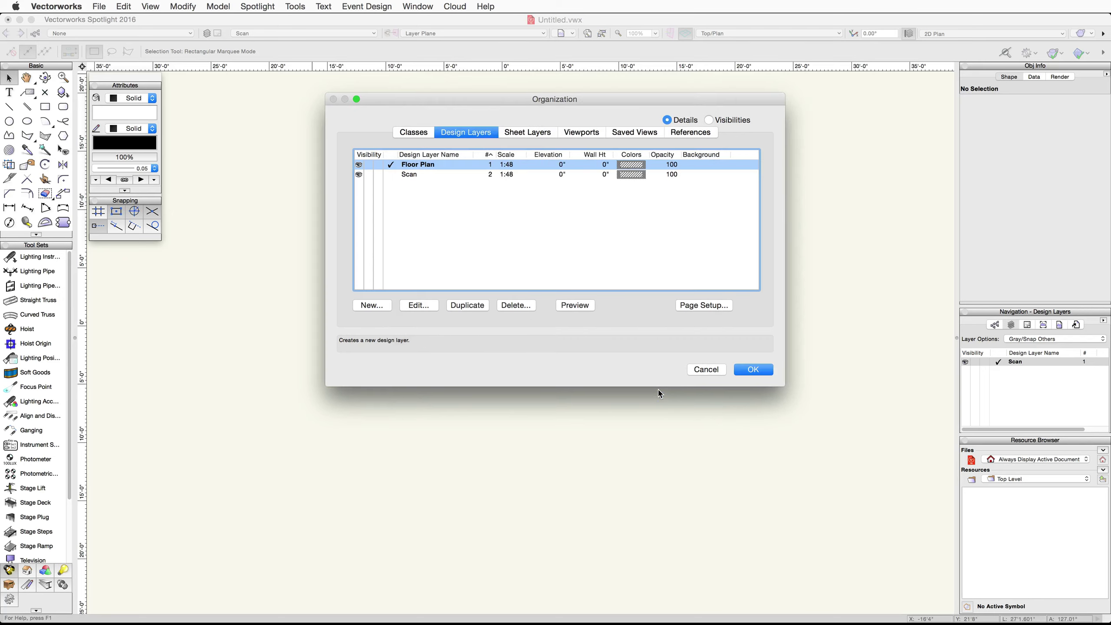